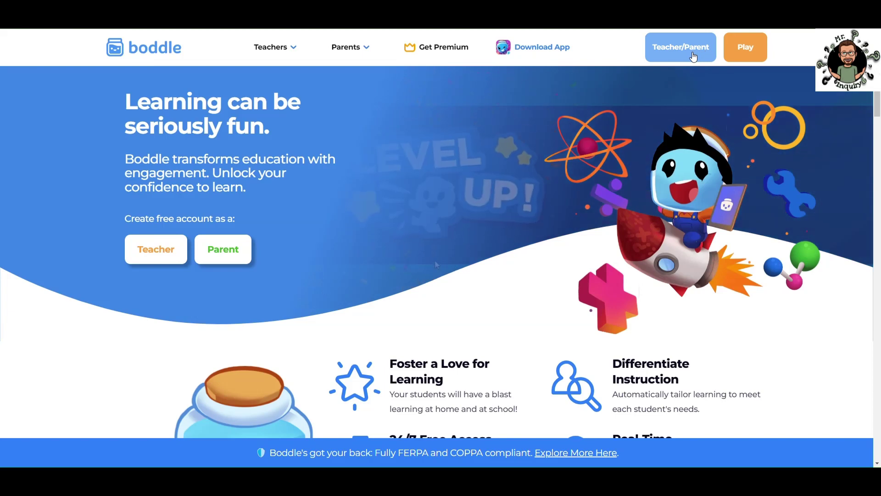
pyautogui.click(693, 57)
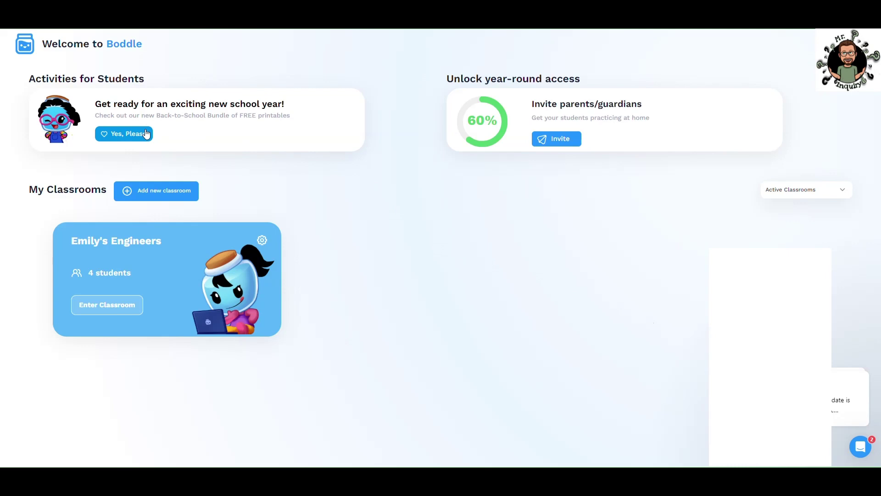
# Start a new classroom and set its grade to Grade 1
pyautogui.click(161, 193)
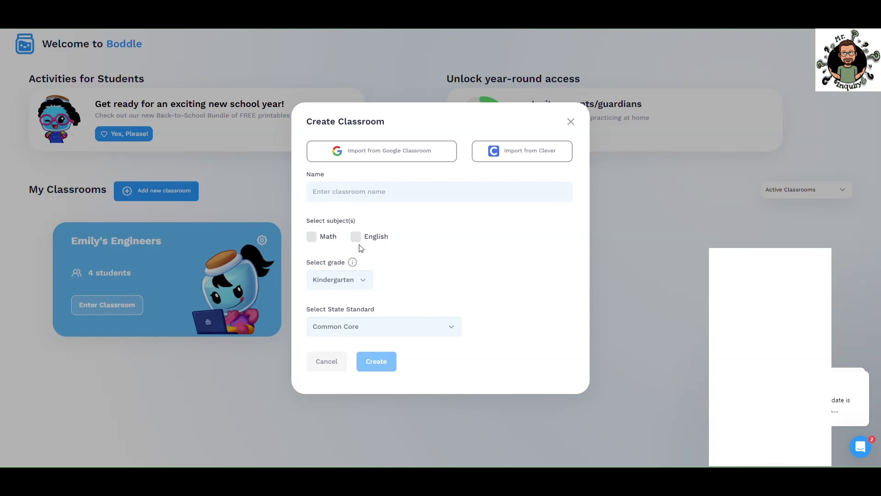
pyautogui.click(363, 285)
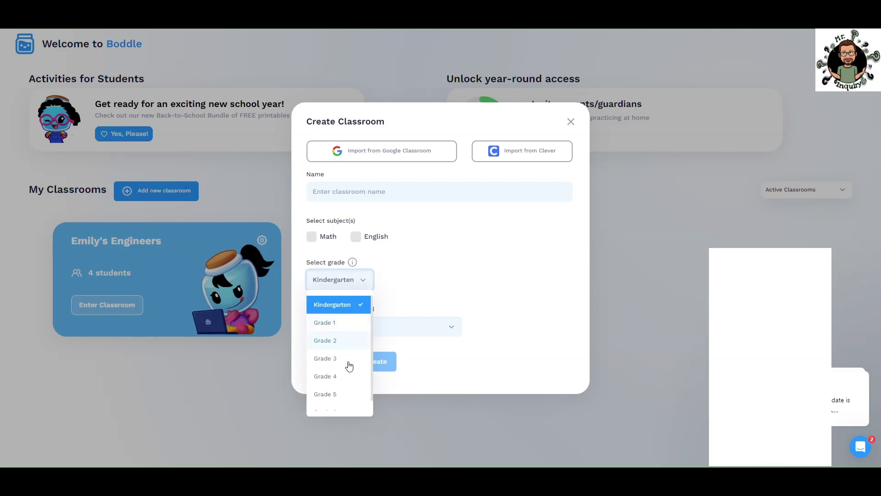
pyautogui.scroll(-1, 348, 385)
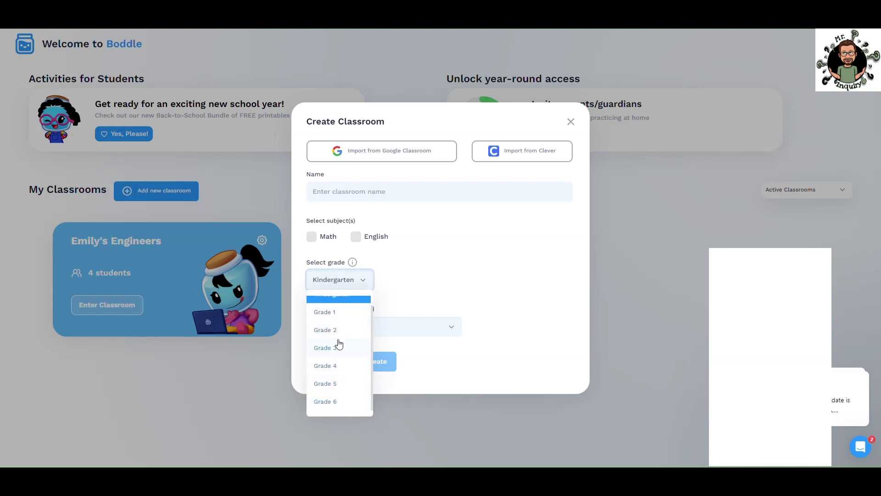
pyautogui.scroll(1, 340, 343)
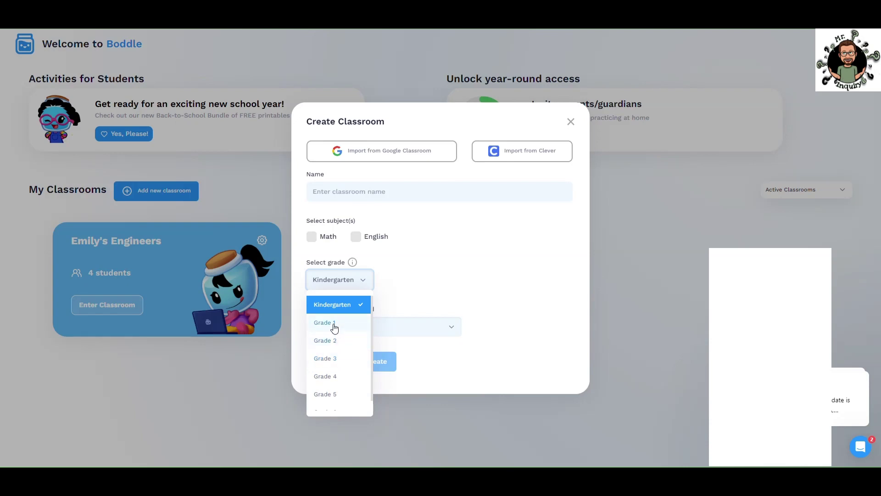
pyautogui.click(335, 323)
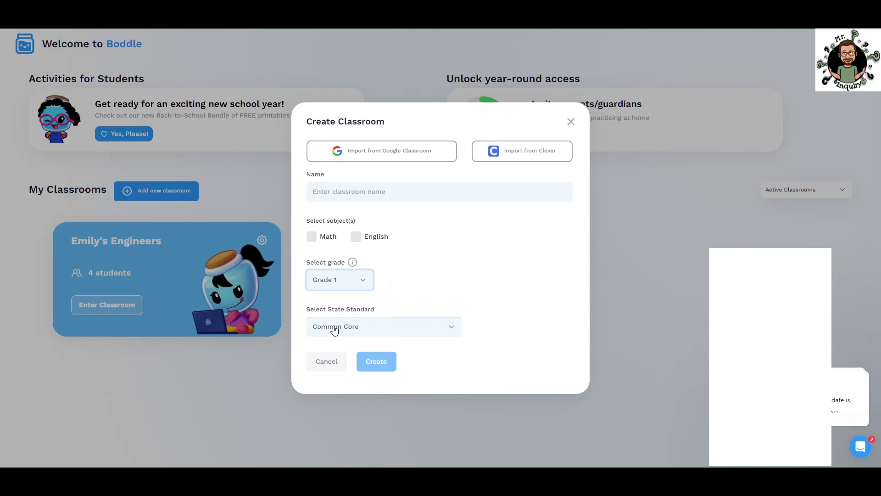
# Tick Math and English as subjects, briefly trying Grade 5 before returning to Grade 1
pyautogui.click(312, 237)
pyautogui.click(357, 237)
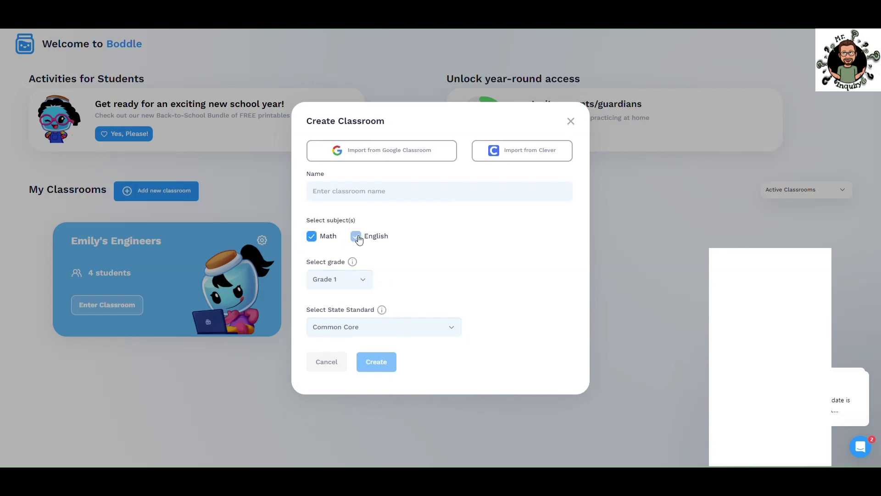
pyautogui.click(364, 280)
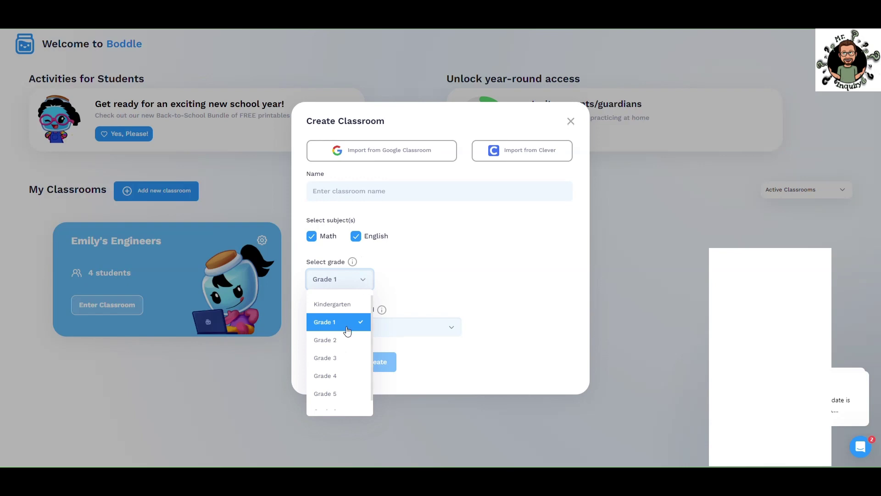
pyautogui.click(341, 388)
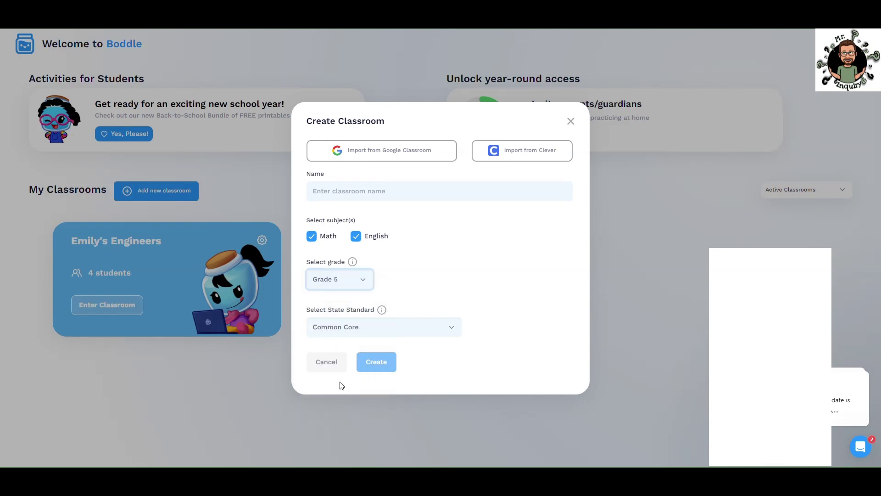
pyautogui.click(363, 281)
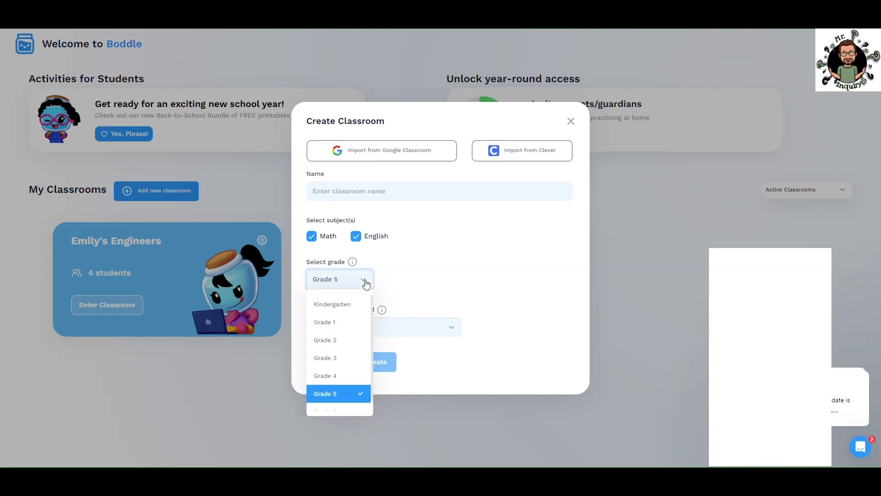
pyautogui.click(345, 324)
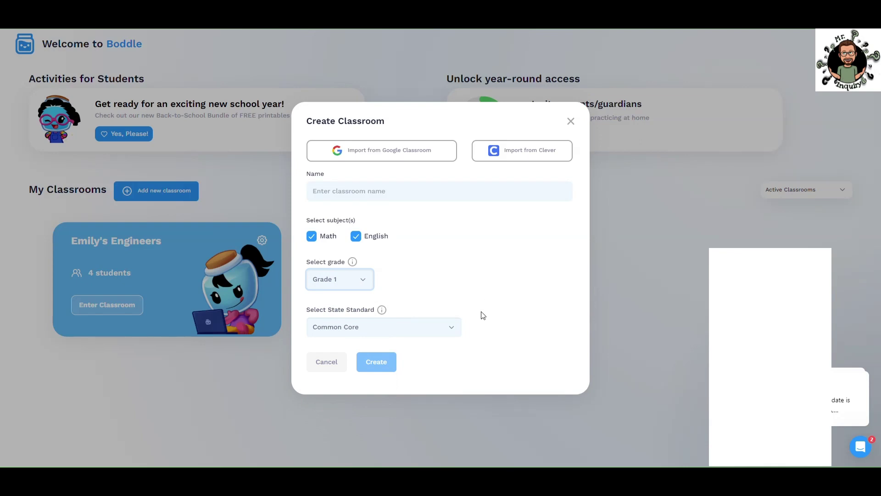
# Choose Ohio Learning Standards of Mathematics as the state standard and name the classroom 'Classroom'
pyautogui.click(452, 329)
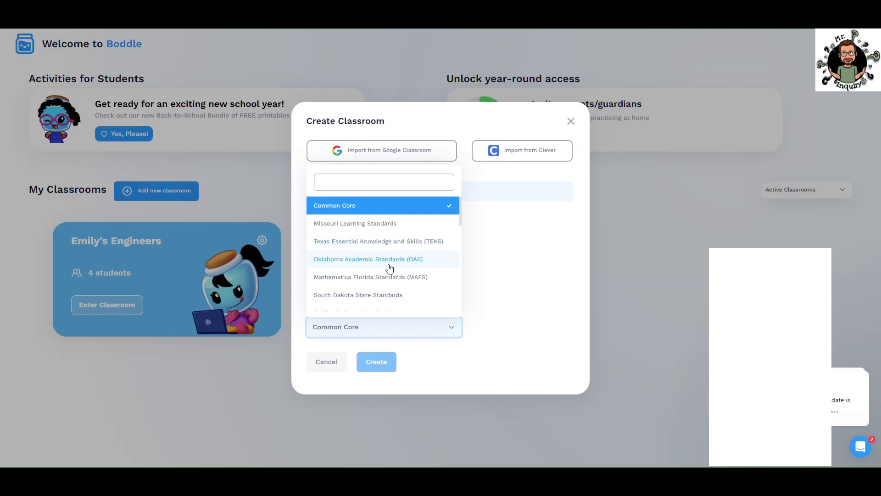
pyautogui.scroll(-5, 387, 276)
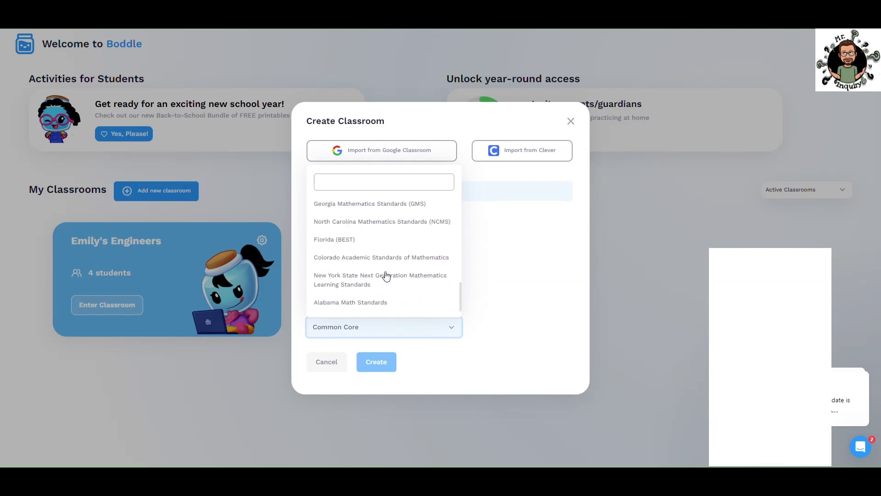
pyautogui.click(377, 281)
pyautogui.click(377, 302)
pyautogui.click(377, 239)
pyautogui.scroll(2, 365, 204)
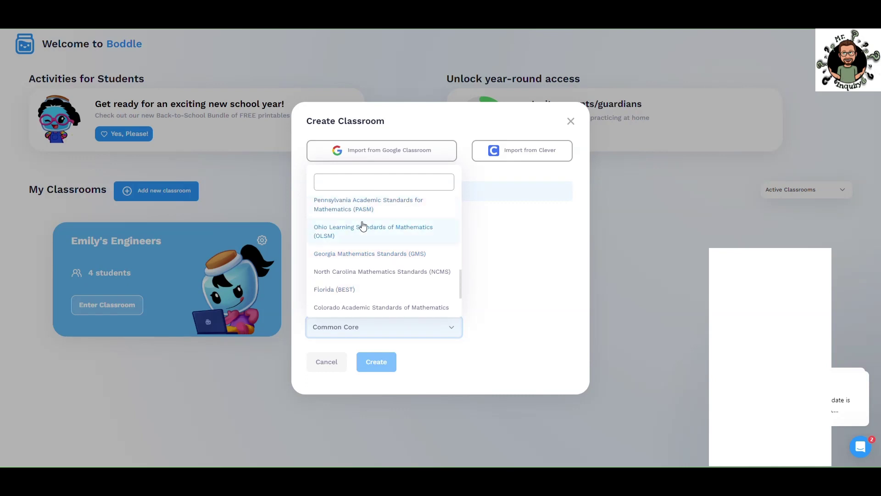
pyautogui.click(363, 226)
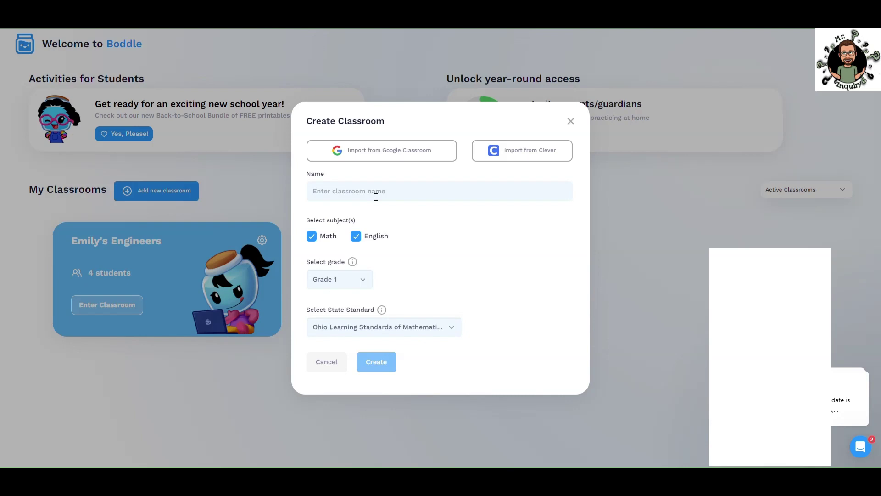
pyautogui.write('Classroom')
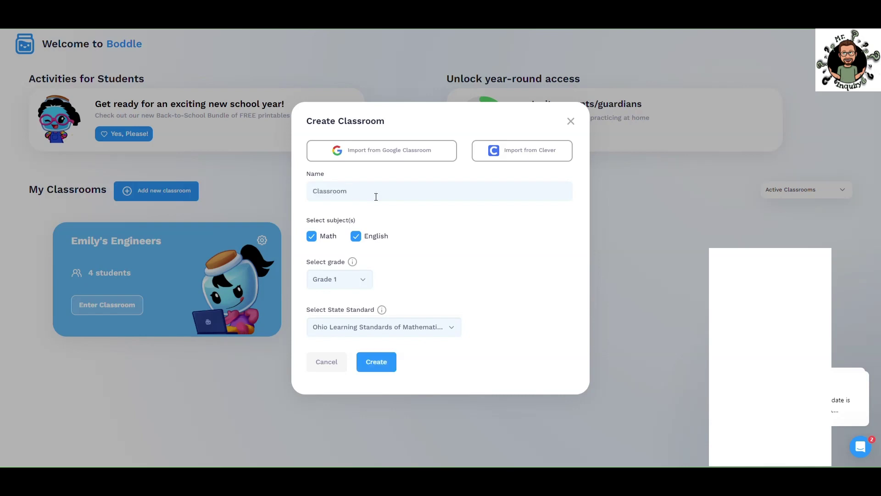
# Create the classroom and go to its new dashboard from the Success dialog
pyautogui.click(376, 361)
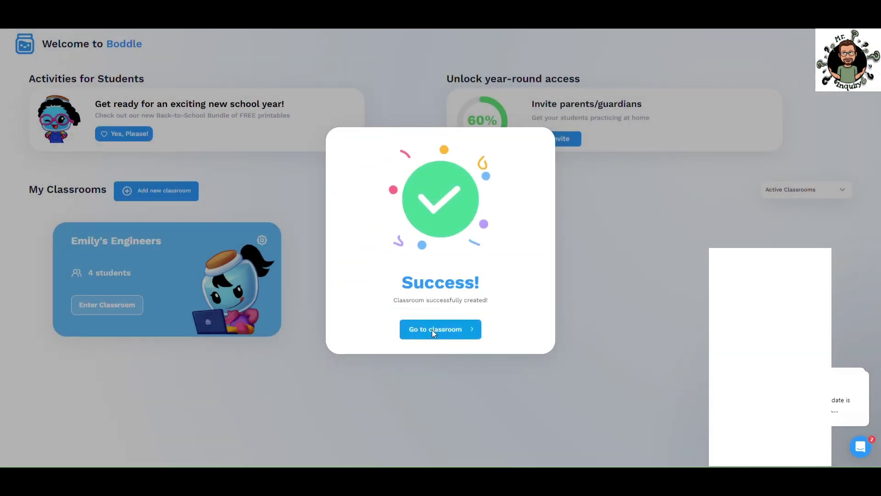
pyautogui.click(446, 330)
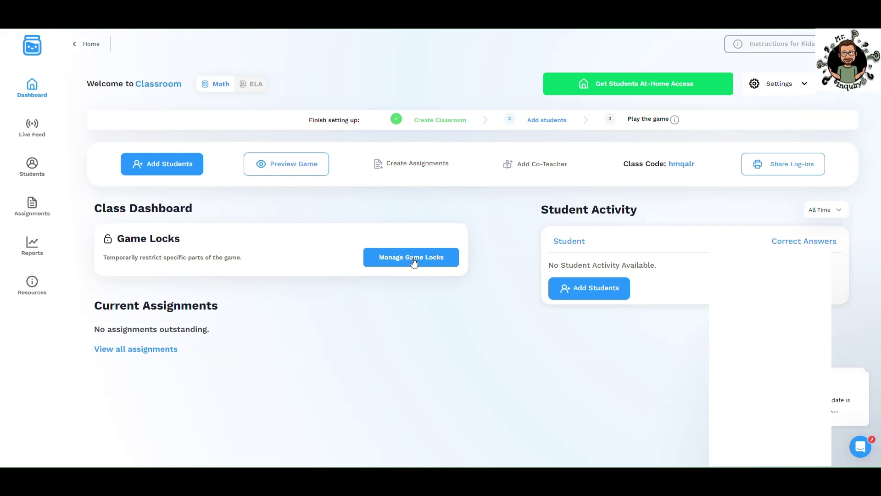
# Preview Set Game Locks on the Game Locks page with all students selected, leaving unsaved
pyautogui.click(413, 262)
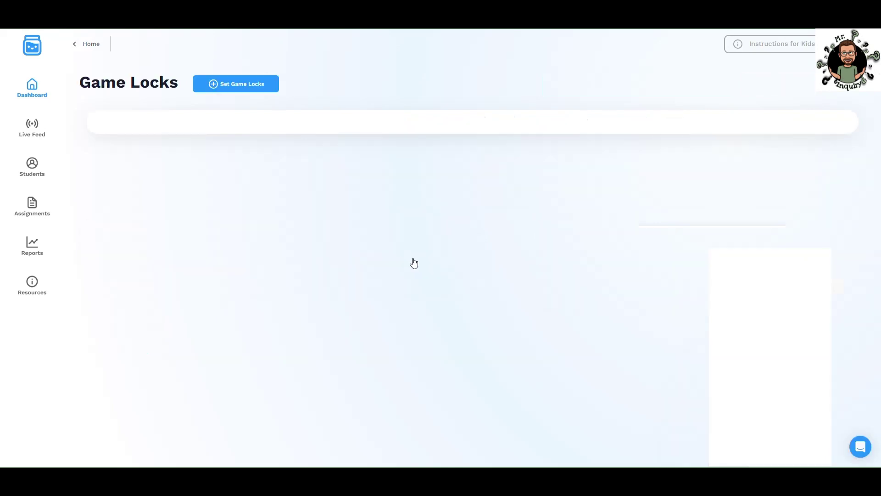
pyautogui.click(250, 86)
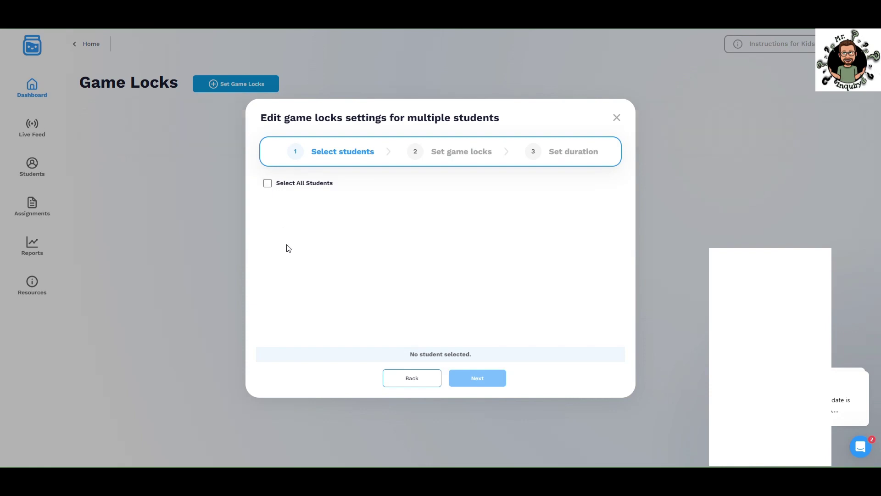
pyautogui.click(268, 185)
pyautogui.click(411, 378)
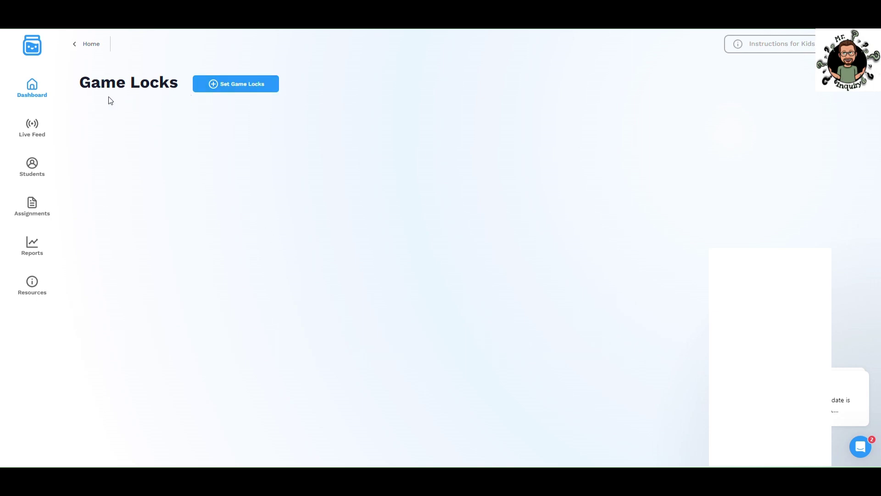
# View the class's Live Feed, then its Students page showing 0 students
pyautogui.click(34, 131)
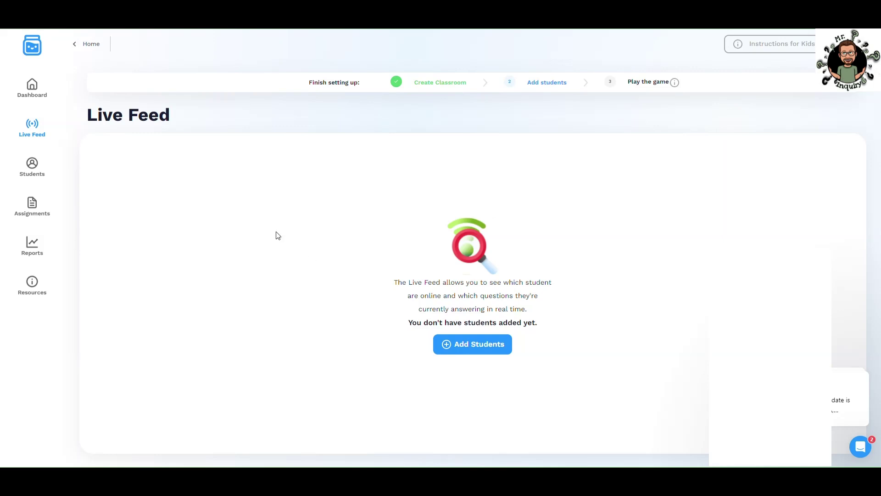
pyautogui.click(32, 171)
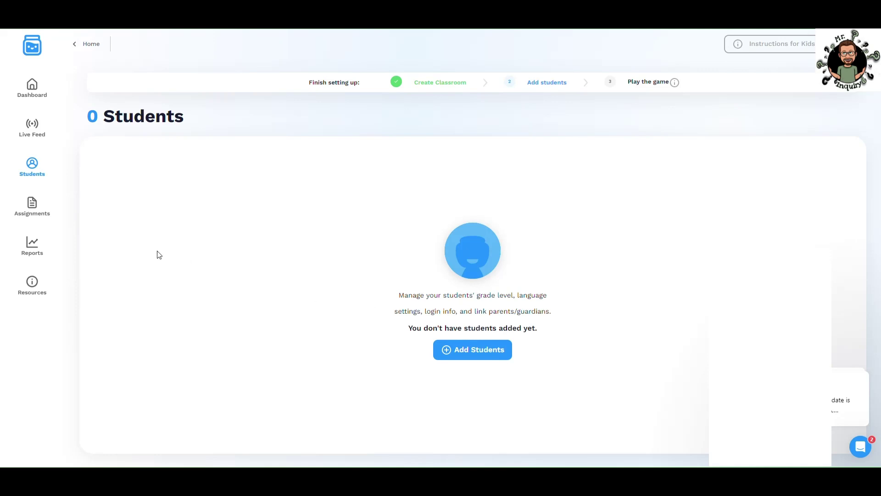
# View the Assignments page, then the empty Reports page
pyautogui.click(30, 205)
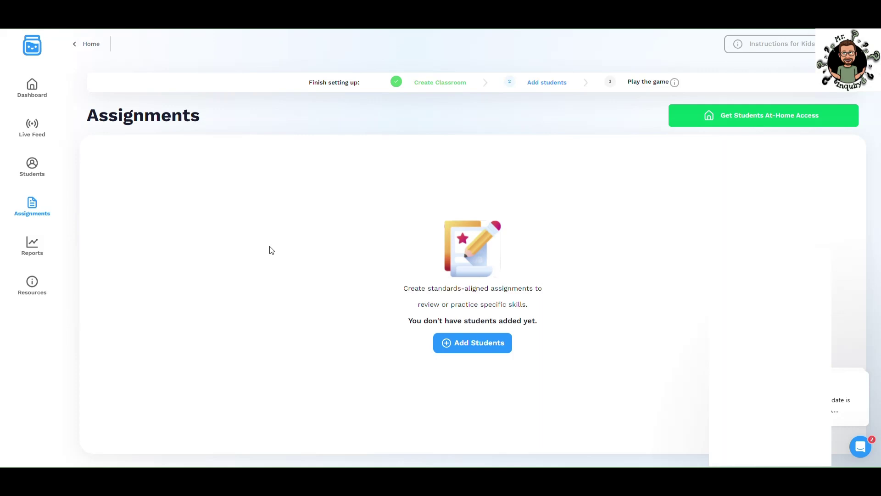
pyautogui.click(32, 248)
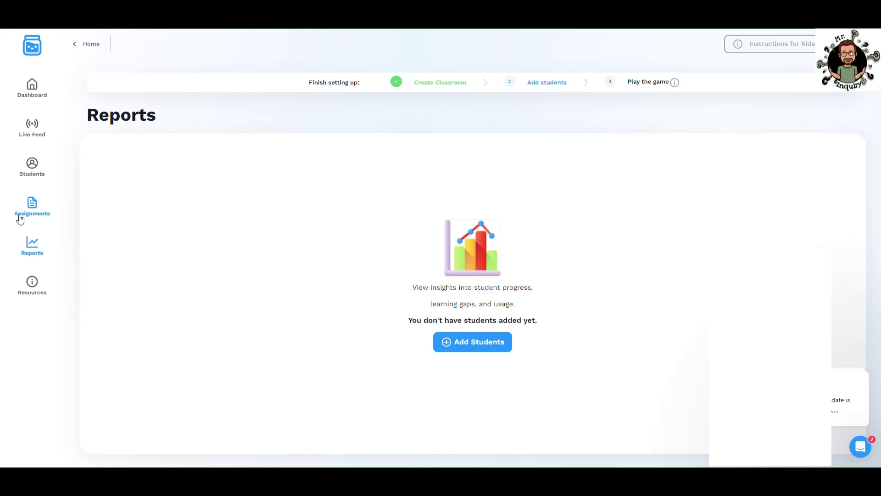
# Return to the Classroom dashboard and open its Settings dropdown menu
pyautogui.click(30, 92)
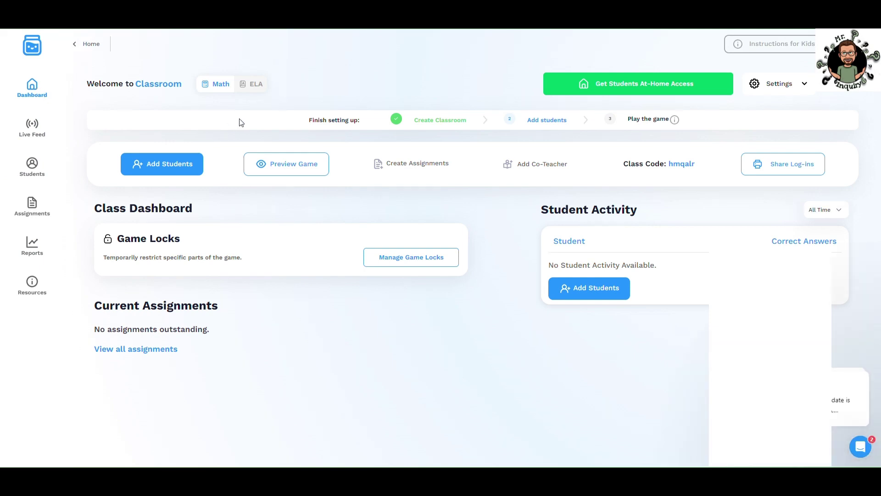
pyautogui.moveTo(674, 168)
pyautogui.click(806, 89)
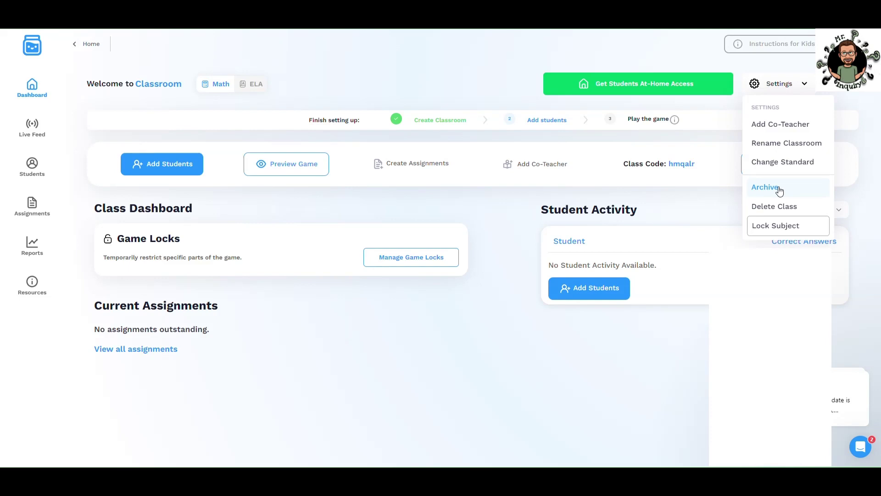
# Lock the ELA subject through Settings > Lock Subject, confirming 'Yes, lock ELA!'
pyautogui.click(786, 227)
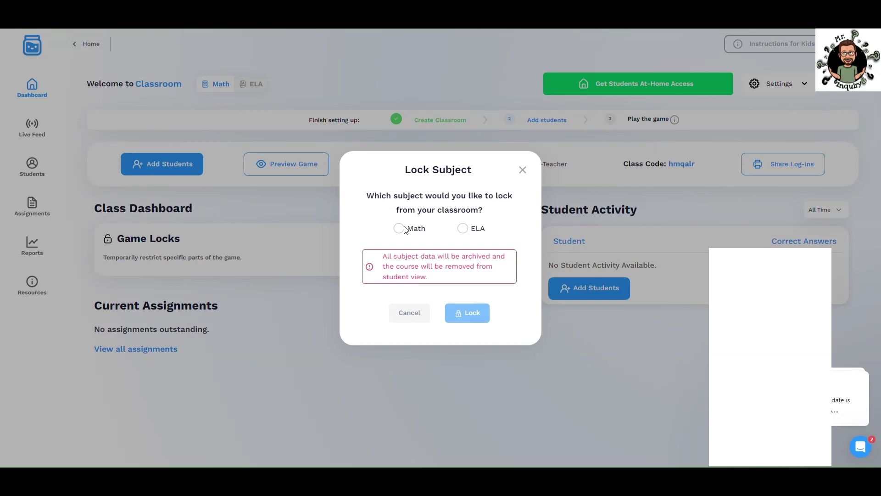
pyautogui.click(463, 229)
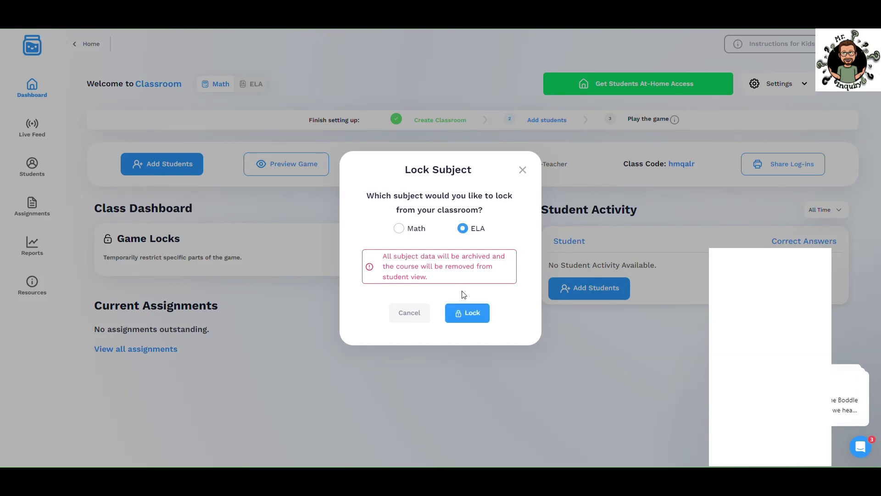
pyautogui.click(469, 314)
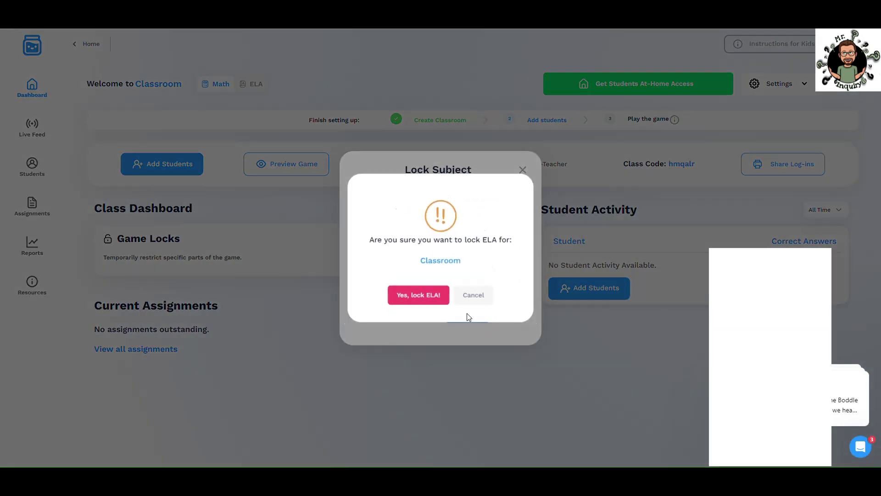
pyautogui.click(412, 297)
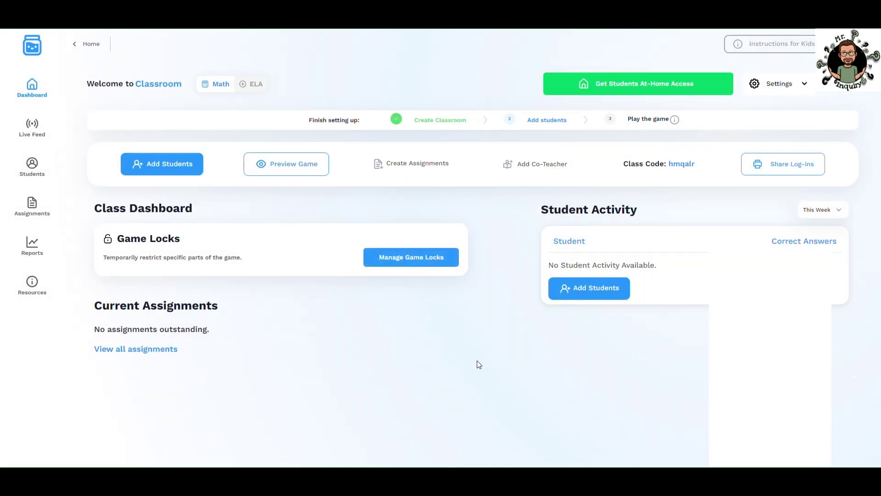
# Reopen Game Locks, preview Set Game Locks with Select All Students, and back out unsaved
pyautogui.click(801, 84)
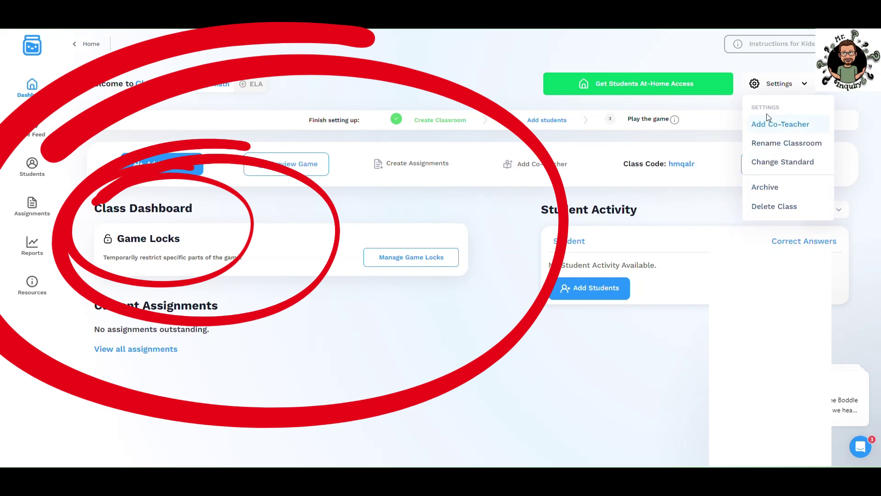
pyautogui.click(512, 235)
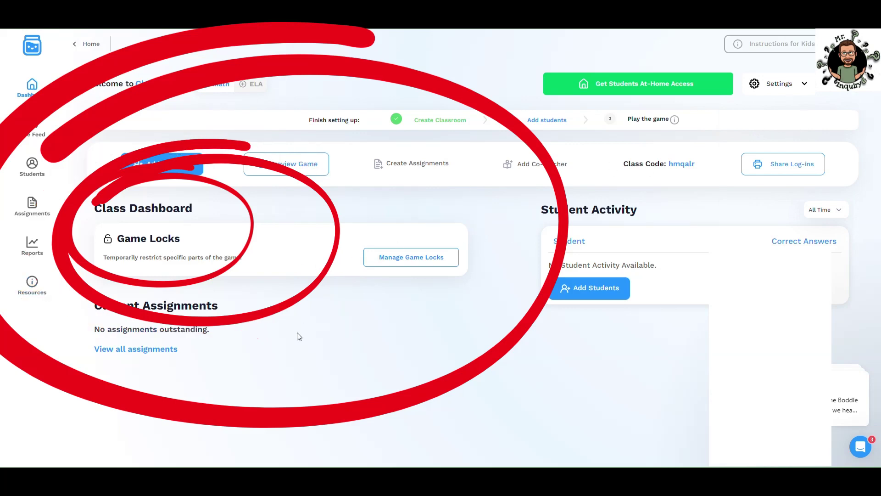
pyautogui.click(393, 258)
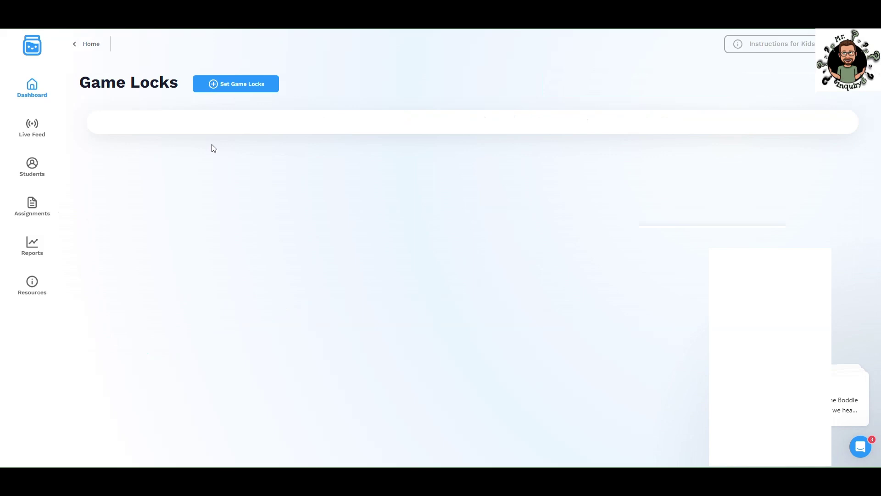
pyautogui.click(216, 84)
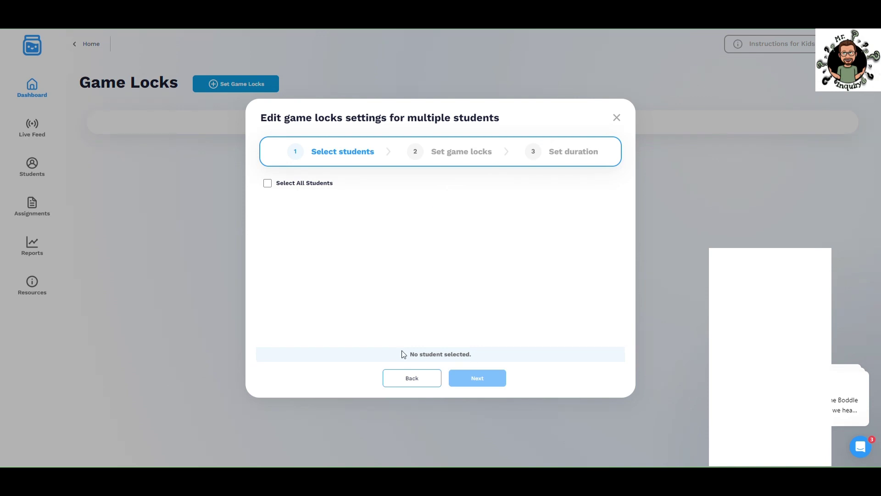
pyautogui.click(269, 184)
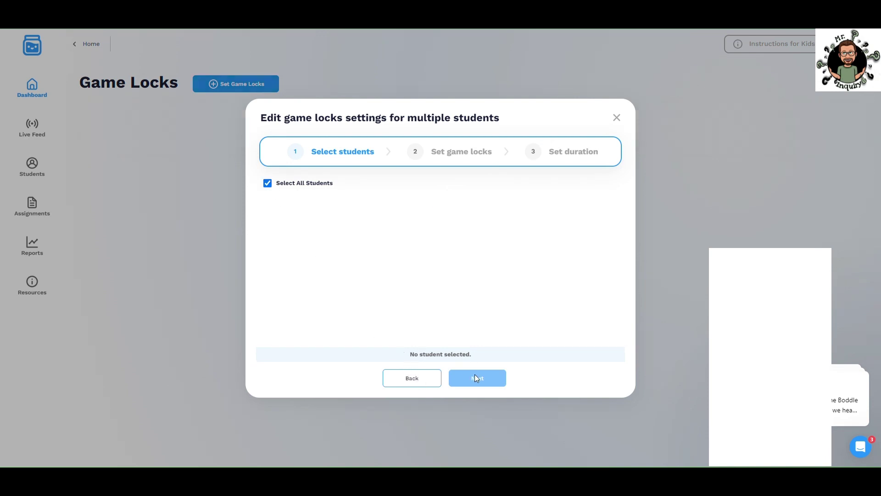
pyautogui.click(419, 384)
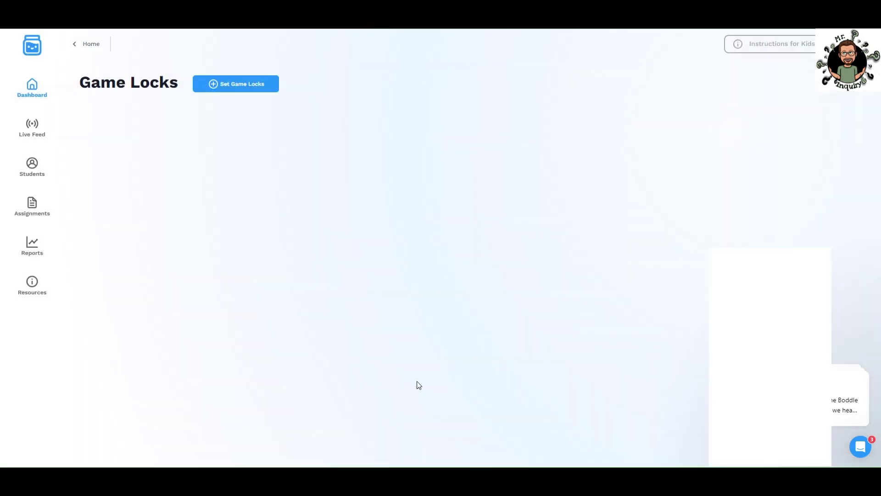
# Return to the Boddle home page to see My Classrooms with the new 0-student Classroom
pyautogui.click(86, 45)
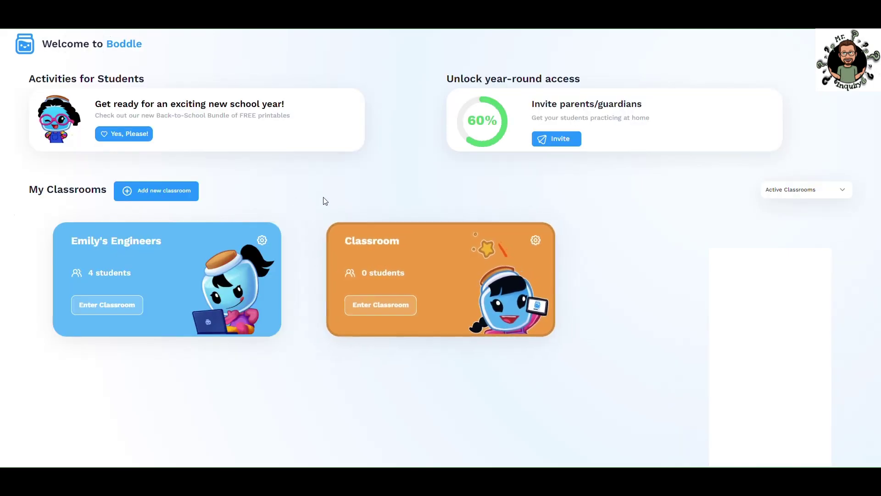